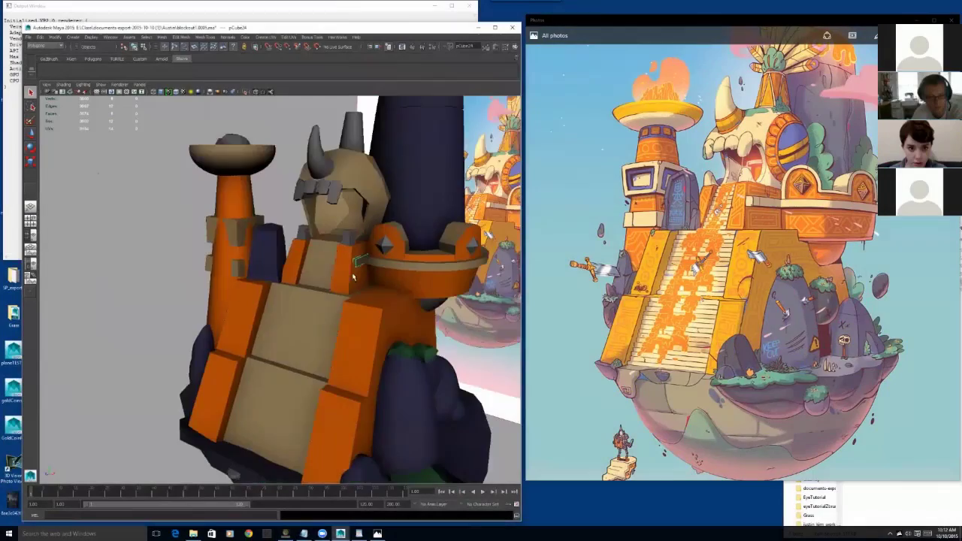
Move and rotate the dark stone block on the ledge between the brazier tower and the upper stairs
alt+drag(303, 271, 254, 278)
alt+right_drag(254, 279, 272, 266)
click(254, 214)
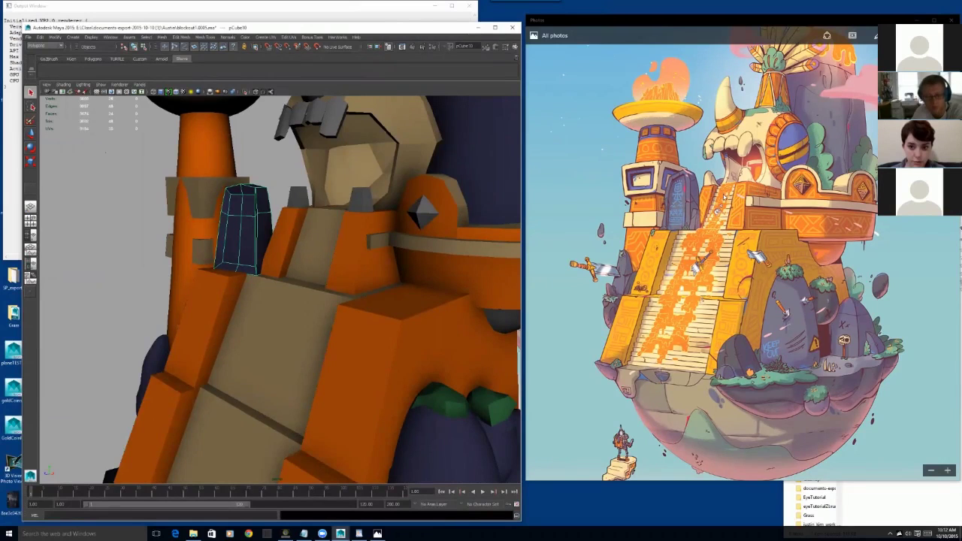
alt+drag(266, 237, 331, 270)
key(w)
drag(263, 283, 255, 290)
key(e)
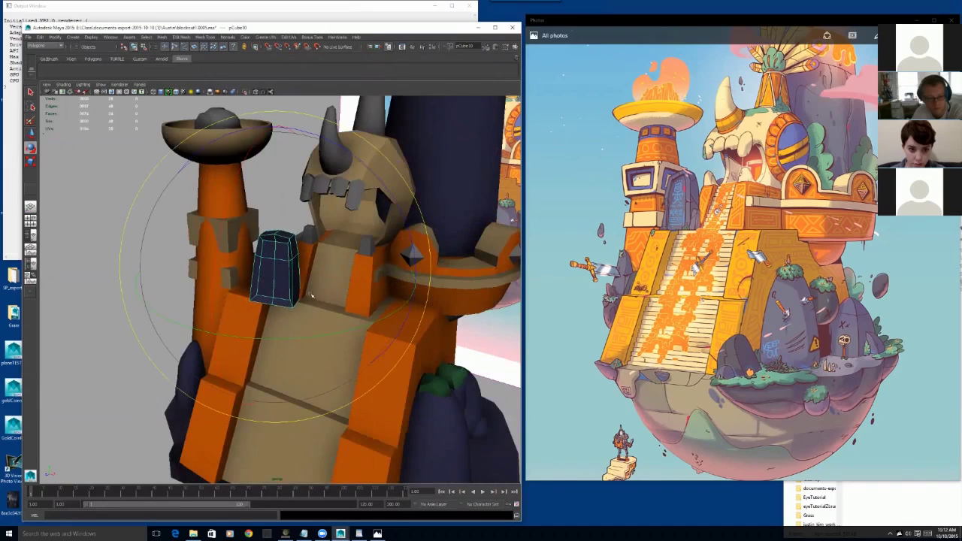
drag(311, 337, 302, 339)
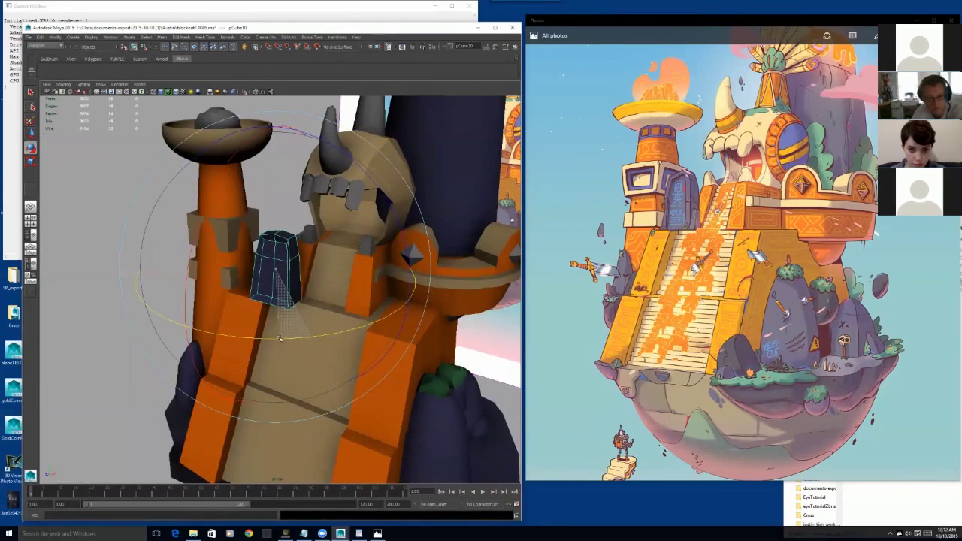
key(w)
mouse_move(344, 287)
mouse_down()
mouse_move(326, 290)
mouse_move(347, 294)
mouse_up()
Shift the dark stone block sideways along the ledge, closer to the brazier tower
alt+drag(271, 315, 236, 308)
click(286, 352)
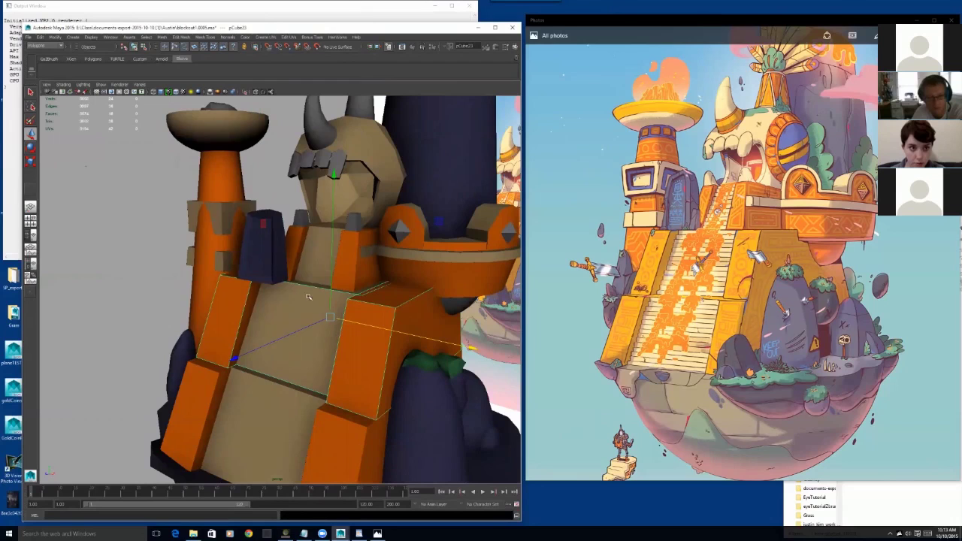
alt+drag(318, 291, 348, 276)
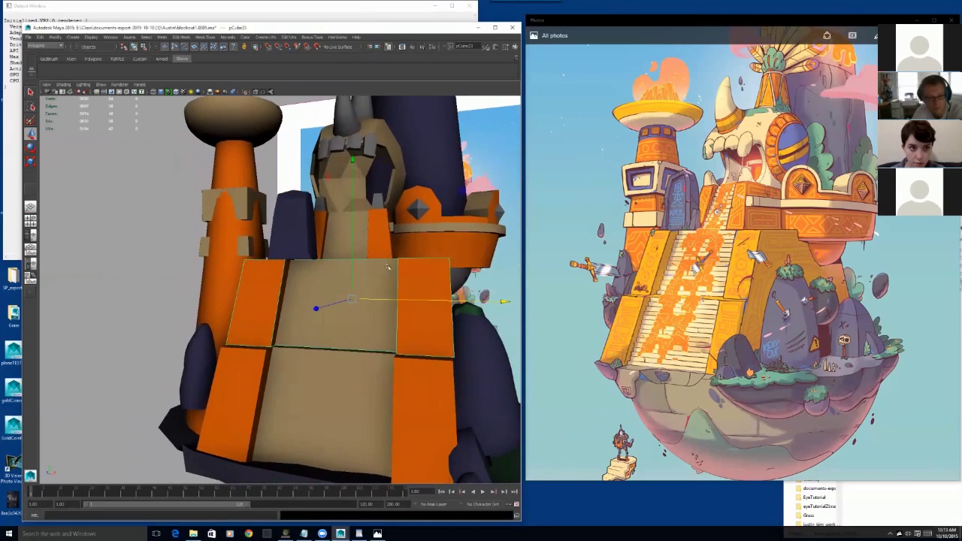
key(ctrl+z)
drag(447, 221, 423, 221)
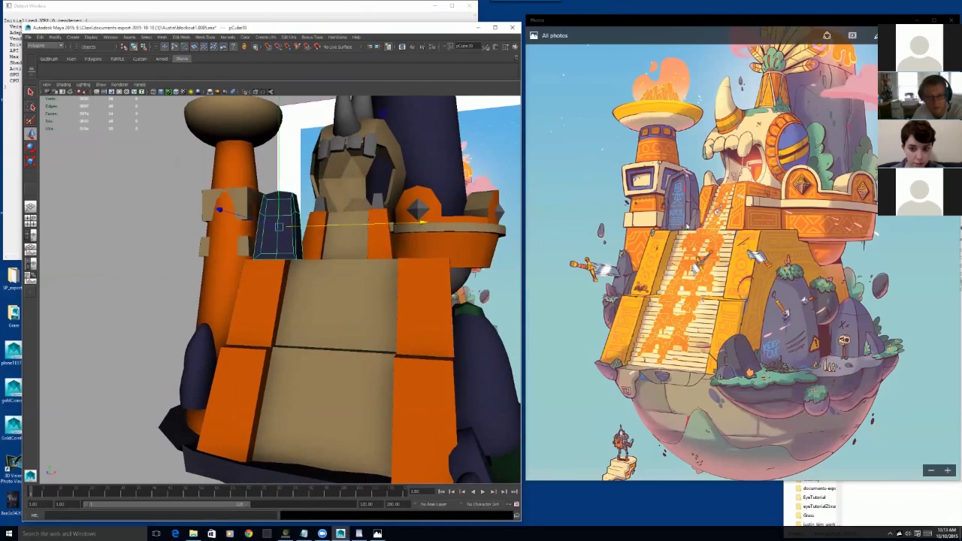
Duplicate the dark stone block, scale the copy down and set it on the ledge beside the original
alt+drag(338, 217, 278, 285)
key(ctrl+d)
key(r)
drag(447, 269, 408, 266)
key(w)
drag(308, 214, 308, 236)
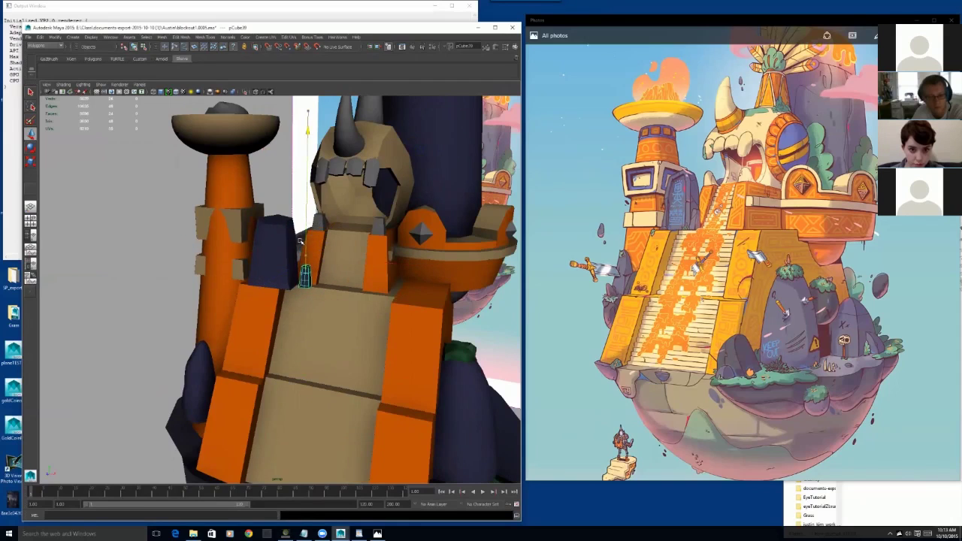
Reshape the upper stair tier by box-selecting its vertices with X-ray display and moving them, and return to object selection
mouse_move(401, 297)
alt+mouse_down()
mouse_move(343, 293)
mouse_move(322, 306)
mouse_move(333, 305)
mouse_move(310, 276)
mouse_move(318, 296)
mouse_move(297, 297)
alt+mouse_up()
click(333, 305)
scroll(327, 297, down, 5)
scroll(316, 282, up, 5)
key(F9)
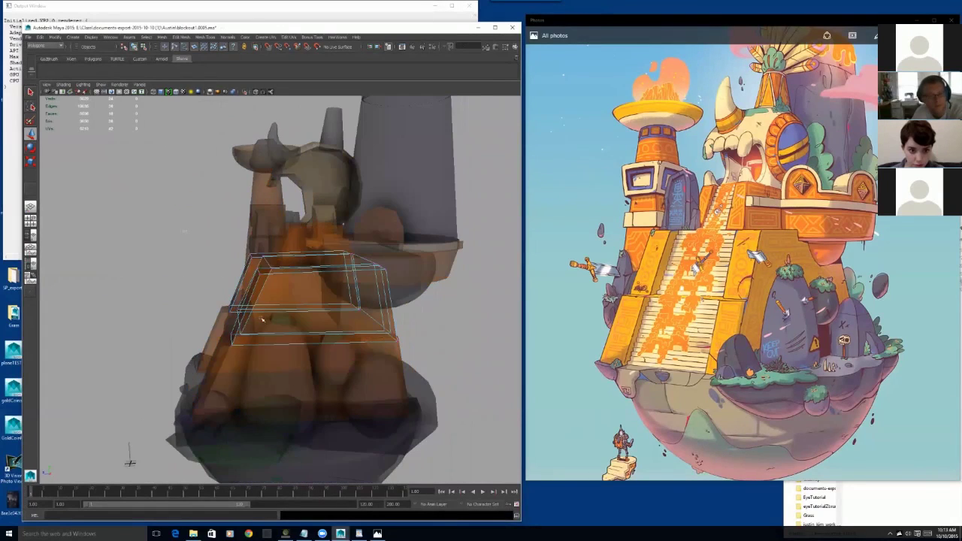
drag(183, 231, 294, 397)
key(alt+x)
mouse_move(278, 312)
alt+mouse_down()
mouse_move(274, 297)
mouse_move(321, 276)
alt+mouse_up()
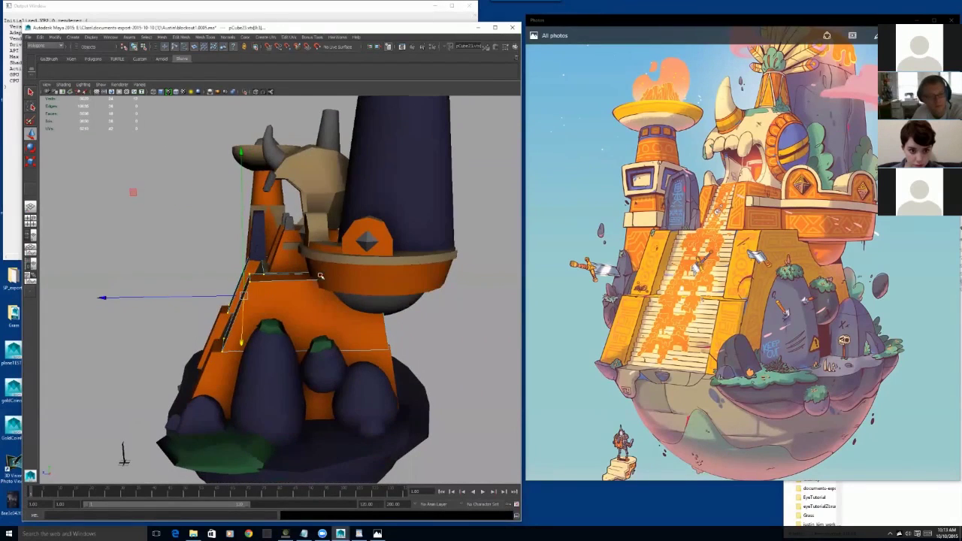
drag(312, 217, 453, 430)
drag(315, 295, 296, 269)
alt+right_drag(296, 268, 329, 269)
key(F8)
key(F8)
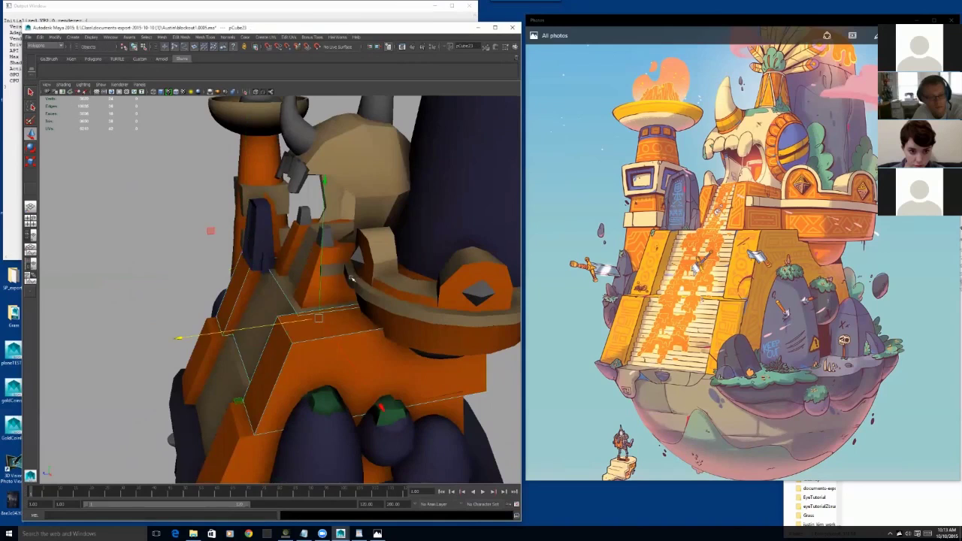
Select the balcony, rear tower, skull, teeth and the small posts beside the upper stairs as one set
click(410, 273)
alt+drag(334, 271, 291, 250)
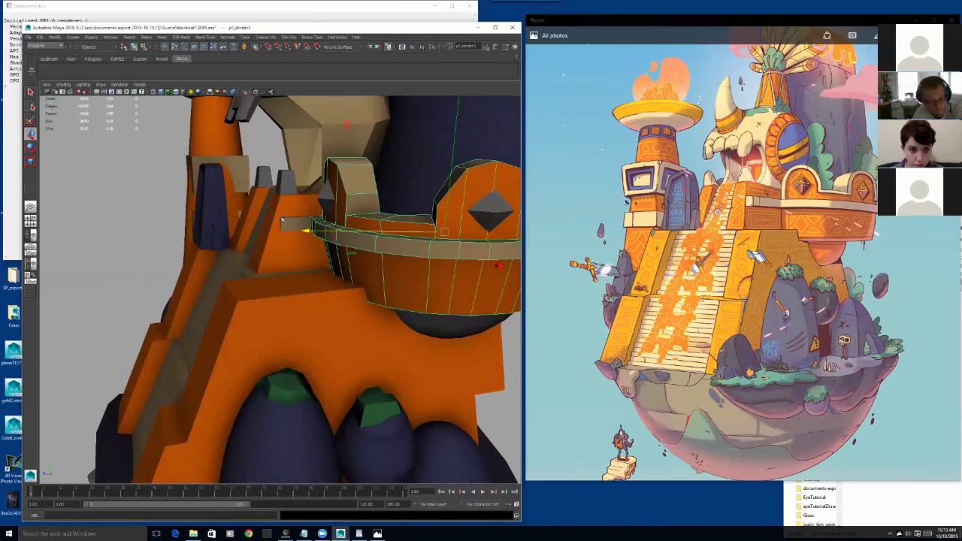
alt+right_drag(356, 241, 289, 234)
alt+drag(289, 234, 260, 242)
drag(398, 326, 253, 125)
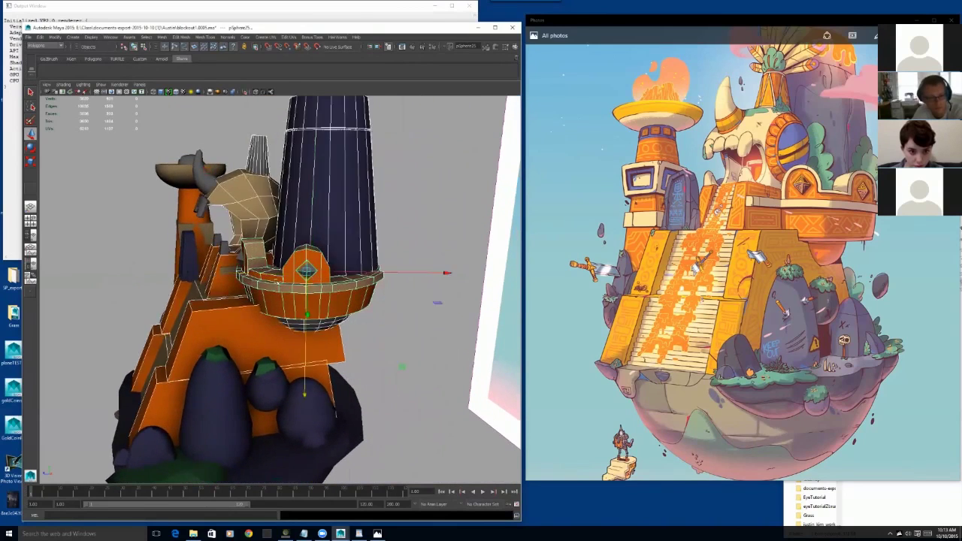
mouse_move(280, 361)
alt+mouse_down()
mouse_move(290, 322)
mouse_move(269, 320)
mouse_move(275, 359)
alt+mouse_up()
ctrl+click(290, 321)
alt+drag(249, 260, 275, 260)
alt+right_drag(197, 219, 250, 212)
shift+click(224, 235)
shift+click(244, 265)
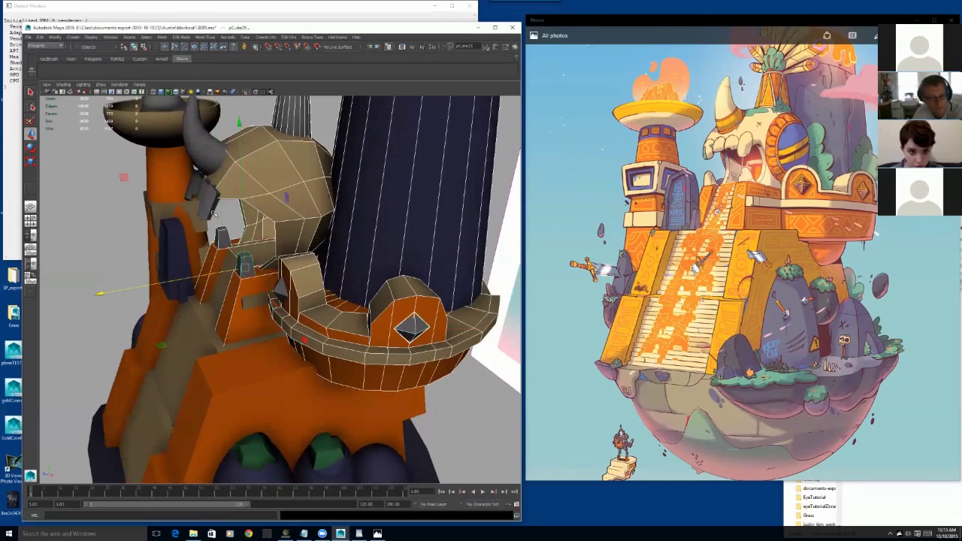
alt+drag(214, 212, 222, 201)
shift+click(219, 199)
alt+right_drag(223, 201, 200, 208)
Select both dark stone blocks and slide them back along the ledge of the upper tier
click(197, 249)
shift+click(205, 278)
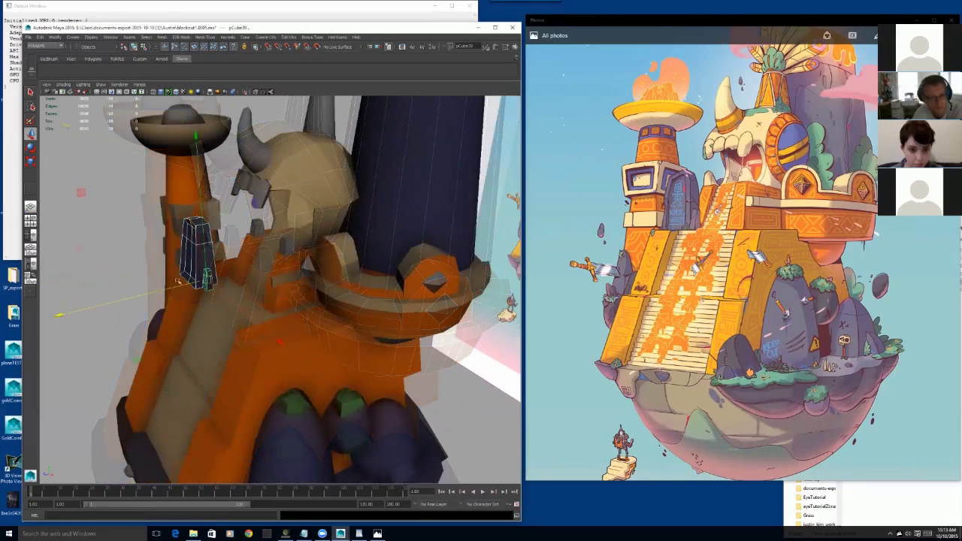
drag(179, 287, 248, 274)
Adjust the vertices along the upper tier's top front edge using X-ray display, and return to object selection
click(237, 294)
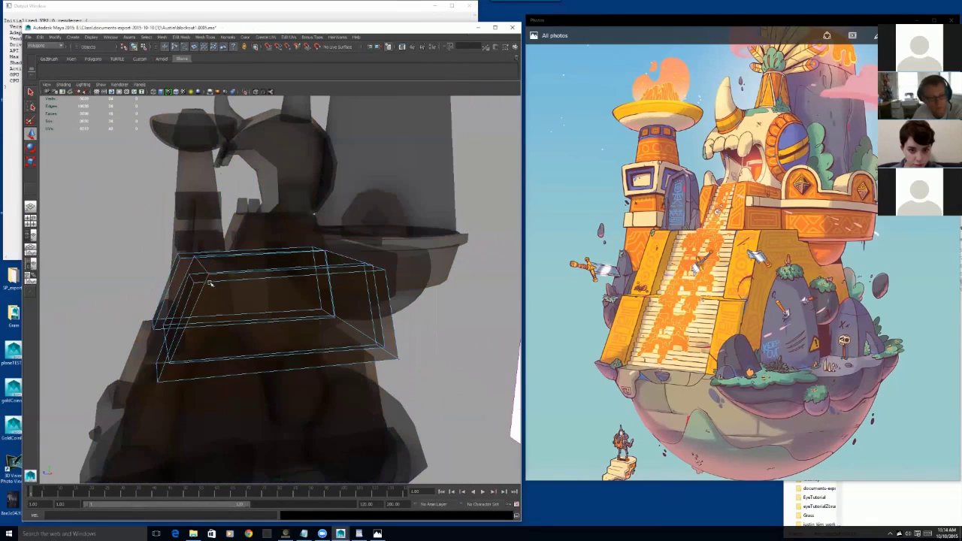
drag(194, 260, 396, 314)
key(alt+x)
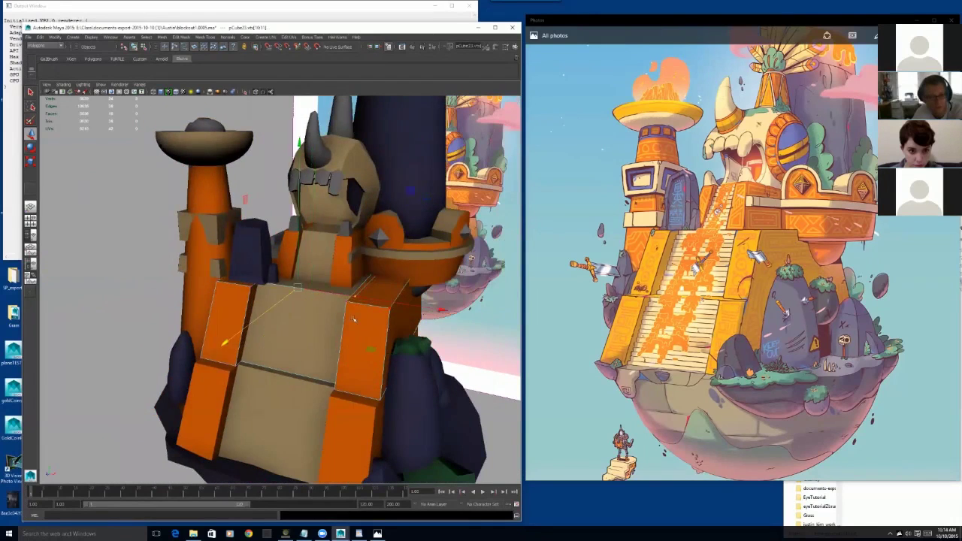
key(alt+x)
alt+drag(293, 307, 270, 299)
key(alt+x)
key(F8)
click(145, 278)
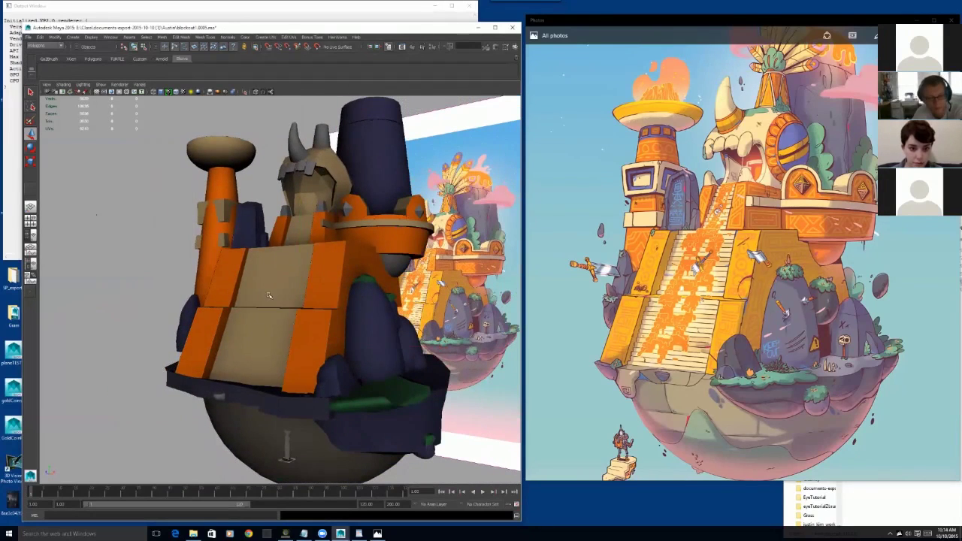
click(269, 296)
alt+drag(269, 295, 269, 249)
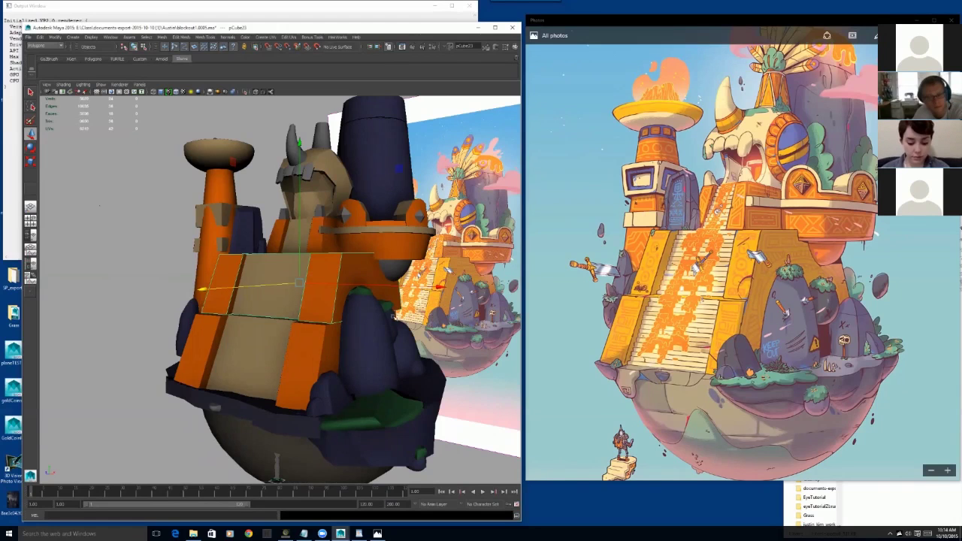
alt+drag(311, 252, 344, 266)
alt+right_drag(299, 265, 342, 256)
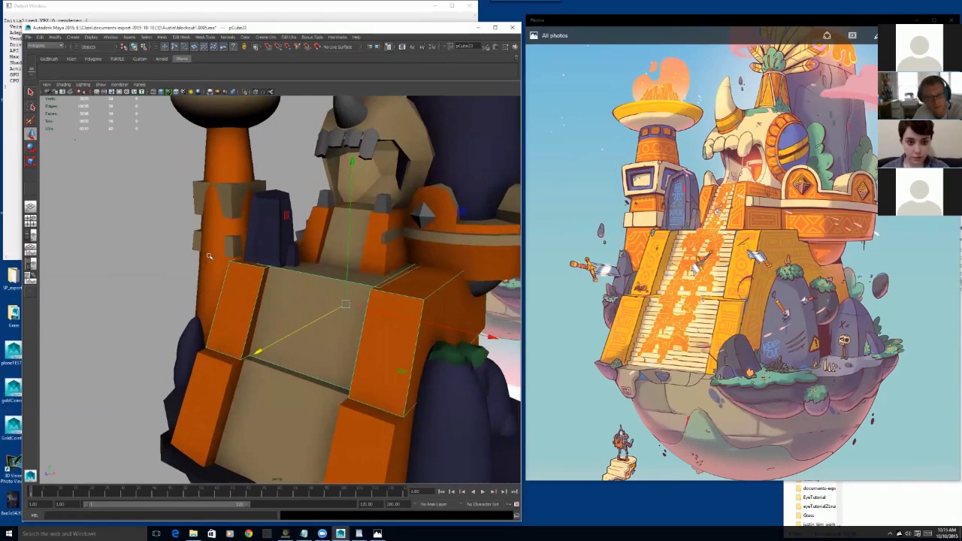
Select all parts of the brazier tower with X-ray display on and group them
click(228, 225)
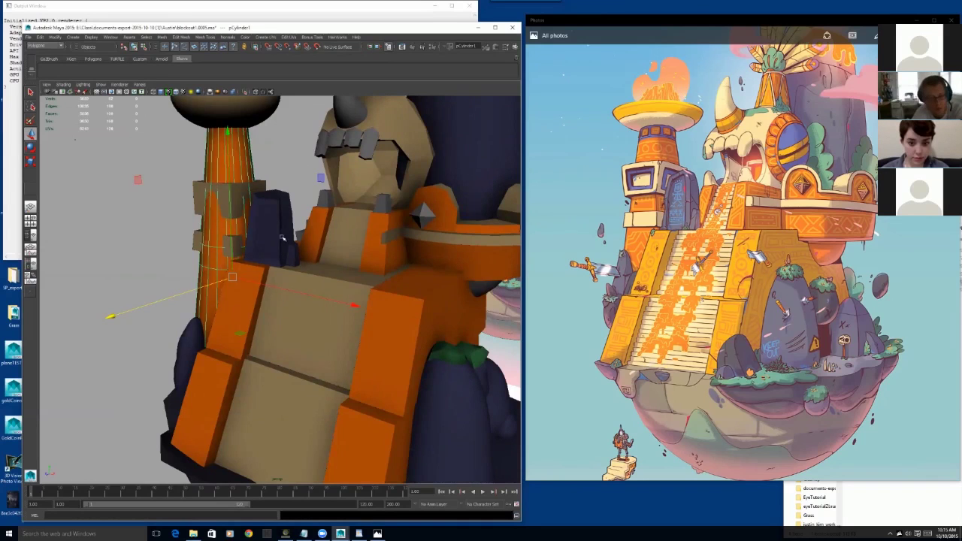
mouse_move(229, 218)
alt+mouse_down()
mouse_move(338, 272)
mouse_move(325, 253)
mouse_move(282, 239)
alt+mouse_up()
key(alt+x)
mouse_move(233, 279)
mouse_down()
mouse_move(231, 235)
mouse_move(195, 152)
mouse_up()
alt+drag(259, 245, 231, 286)
key(Up)
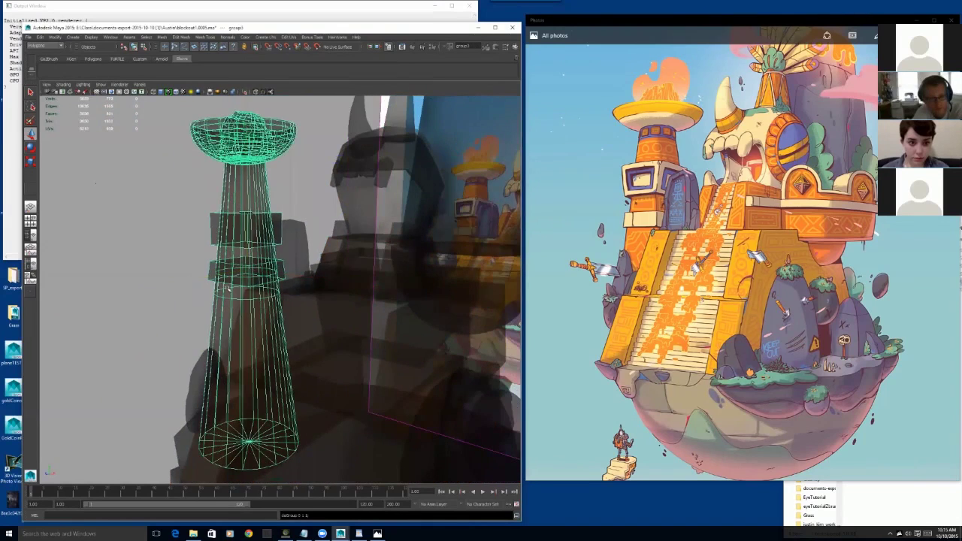
Center the pivot of the brazier tower group and restore the solid shaded display
key(alt+x)
key(alt+x)
click(55, 37)
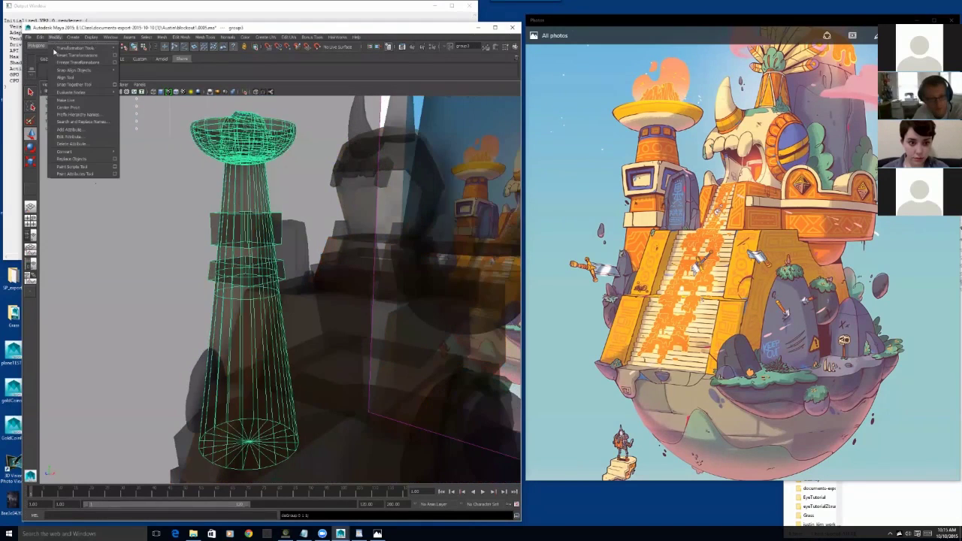
click(73, 110)
key(alt+x)
alt+drag(231, 292, 275, 284)
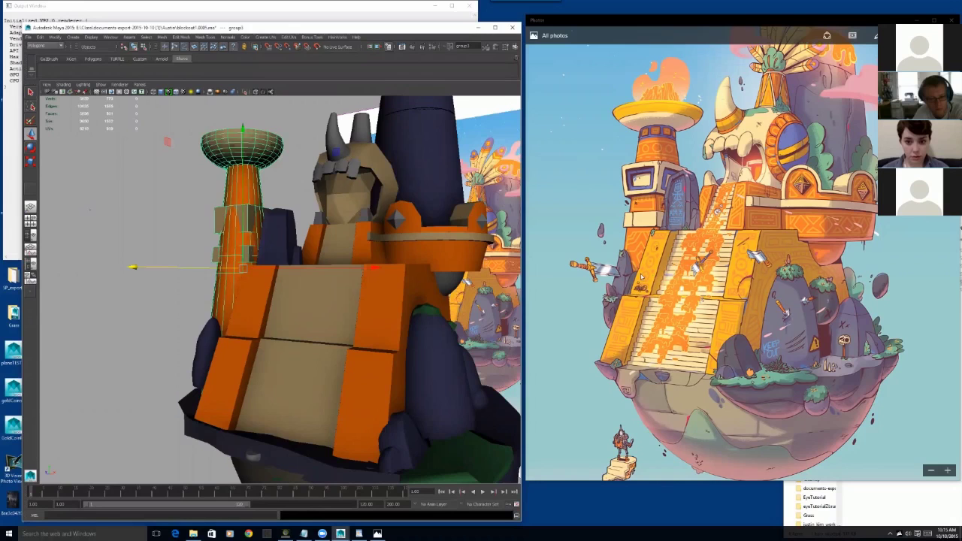
Add the rock at the tower's foot to the selection and reposition it together with the brazier tower
alt+drag(254, 286, 245, 311)
shift+click(213, 360)
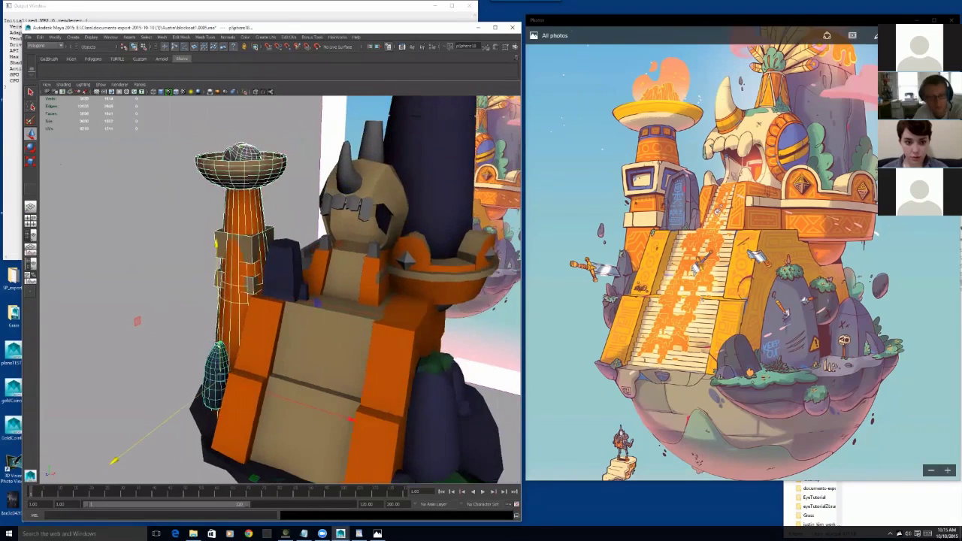
drag(202, 392, 252, 238)
key(alt+x)
key(alt+x)
click(267, 376)
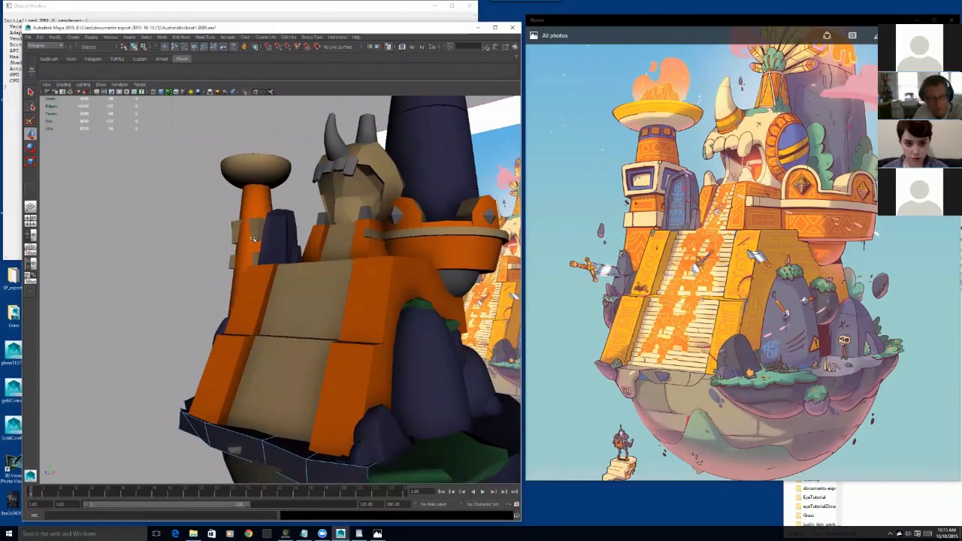
Examine from the front, side and back how the brazier tower and its rock sit on the island base
click(233, 229)
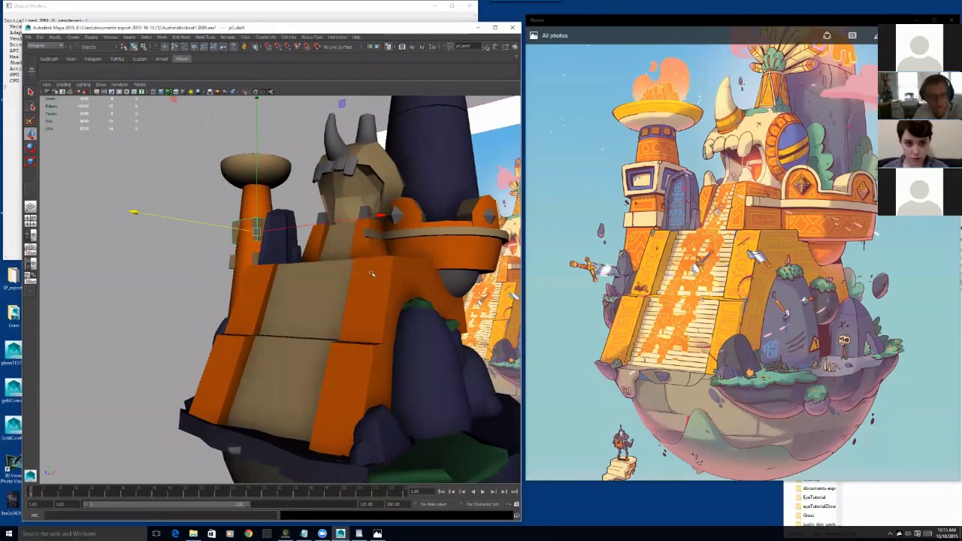
alt+drag(393, 274, 390, 296)
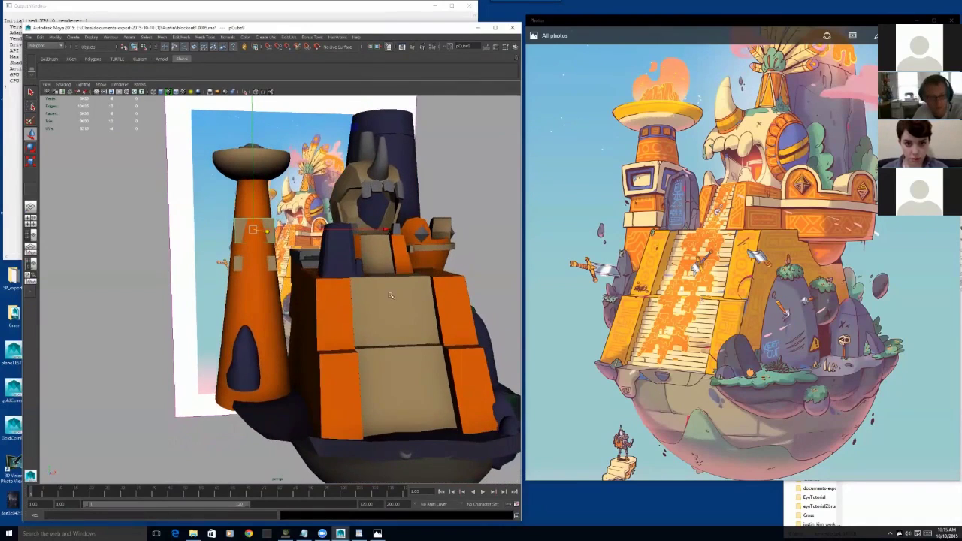
mouse_move(269, 373)
alt+mouse_down()
mouse_move(349, 384)
mouse_move(303, 381)
mouse_move(279, 362)
alt+mouse_up()
click(254, 368)
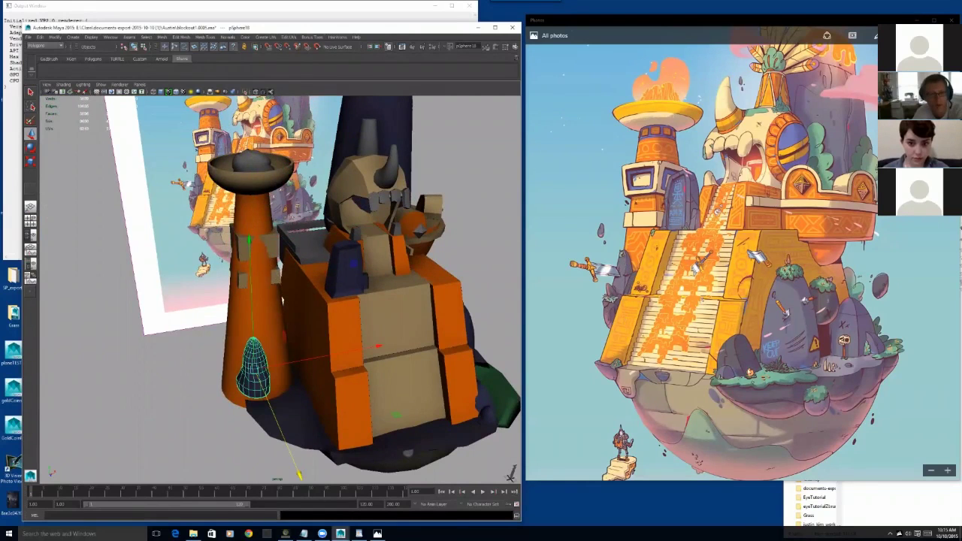
alt+drag(304, 311, 286, 360)
click(317, 359)
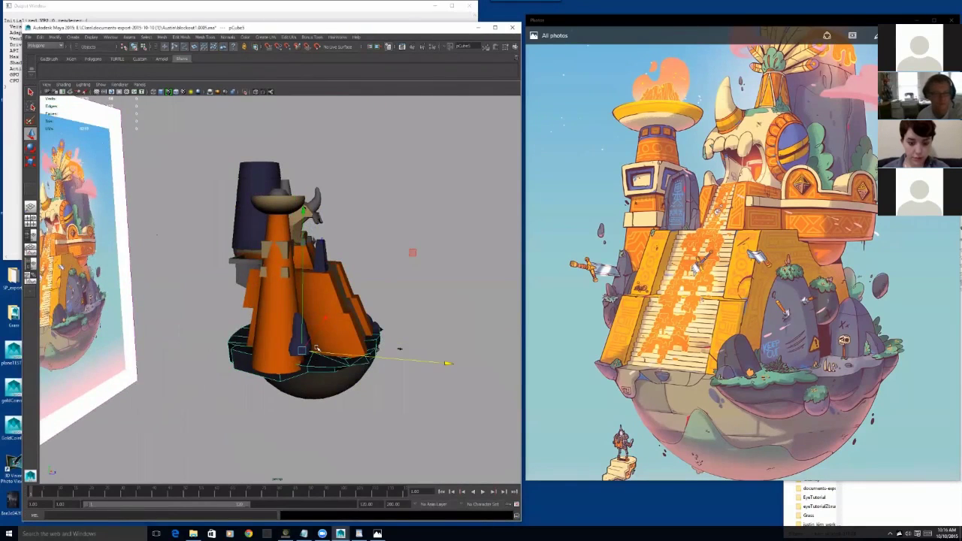
alt+drag(413, 257, 419, 252)
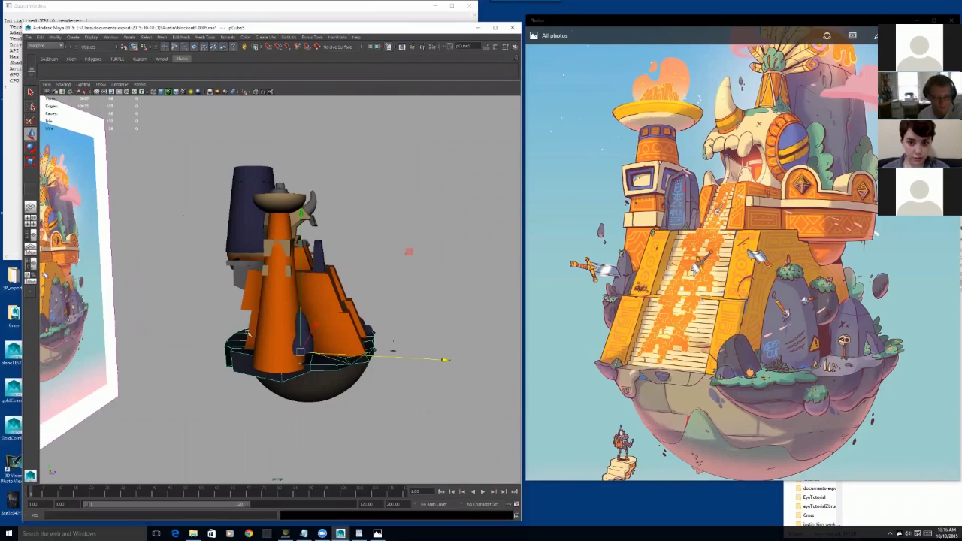
alt+drag(248, 333, 281, 354)
scroll(281, 352, up, 4)
alt+drag(269, 292, 257, 271)
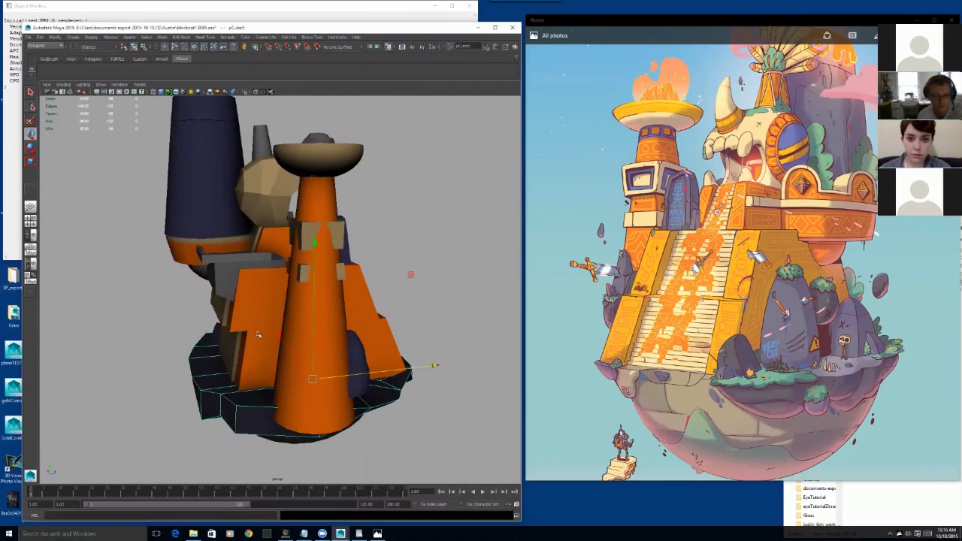
alt+drag(412, 300, 259, 267)
scroll(402, 273, down, 5)
scroll(260, 266, up, 5)
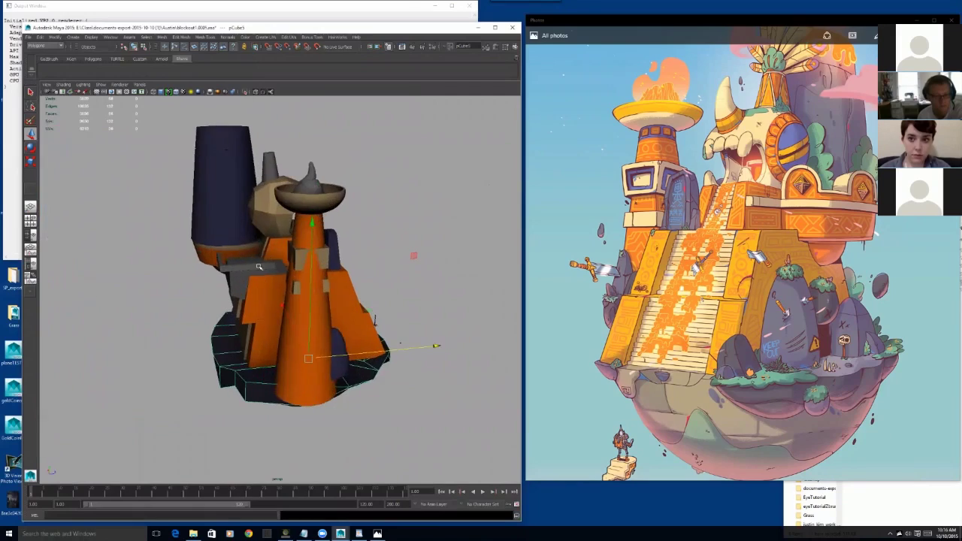